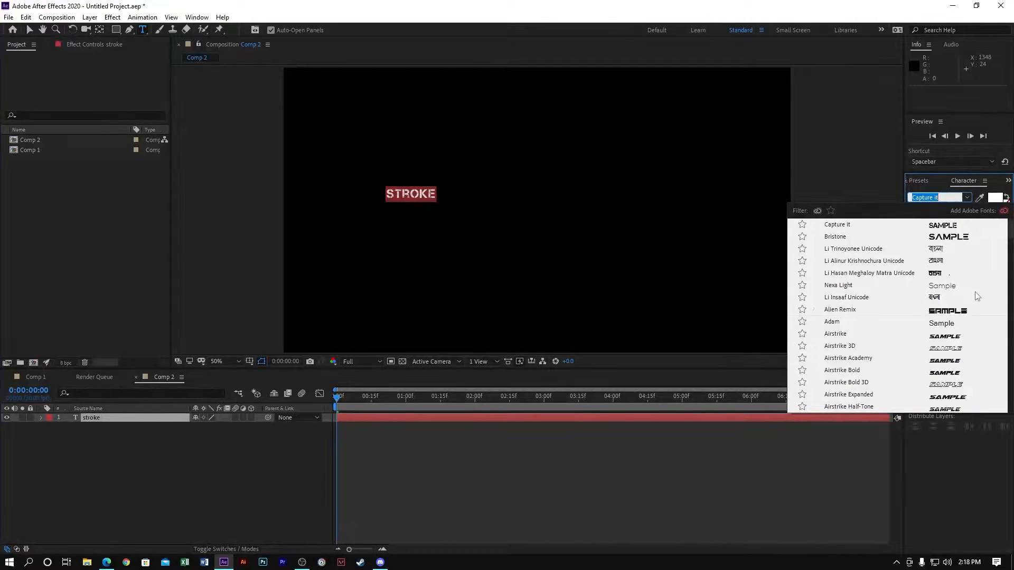
- Set the STROKE text's font to Alien Remix and centre it horizontally and vertically in the composition
left_click(904, 311)
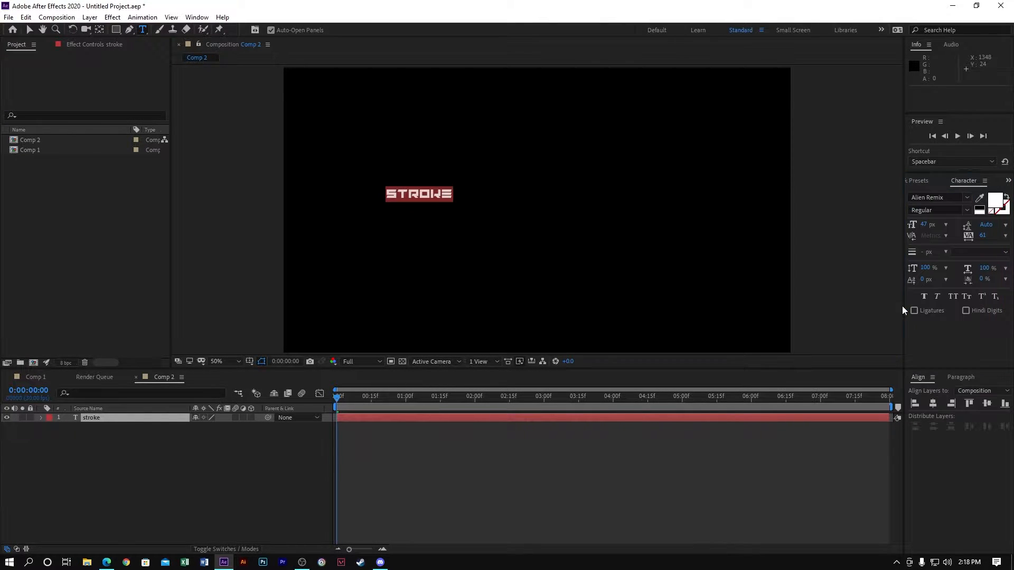
left_click(931, 405)
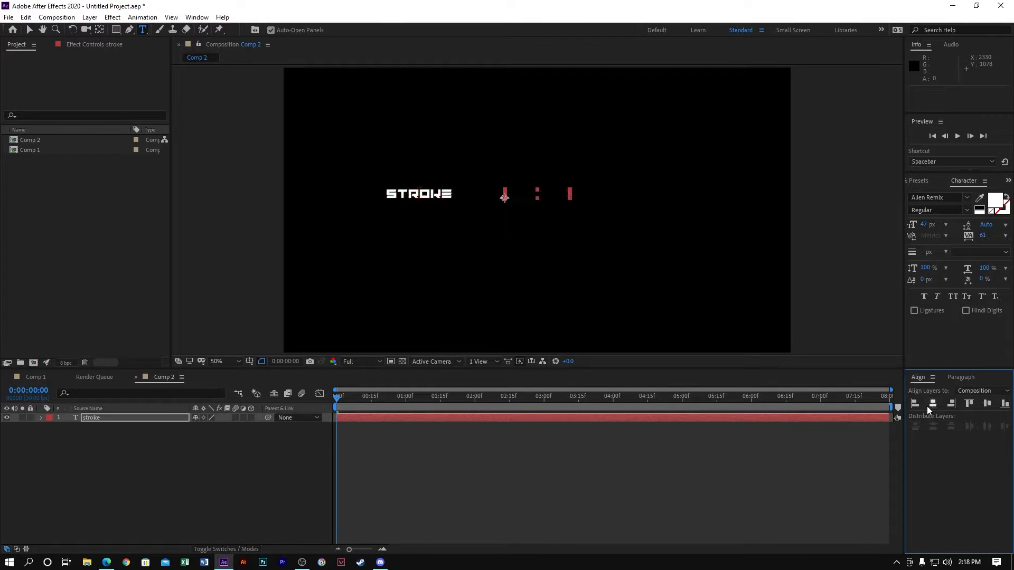
left_click(987, 405)
- Scale the stroke text layer to 235% and recentre it horizontally and vertically in the composition
key("s")
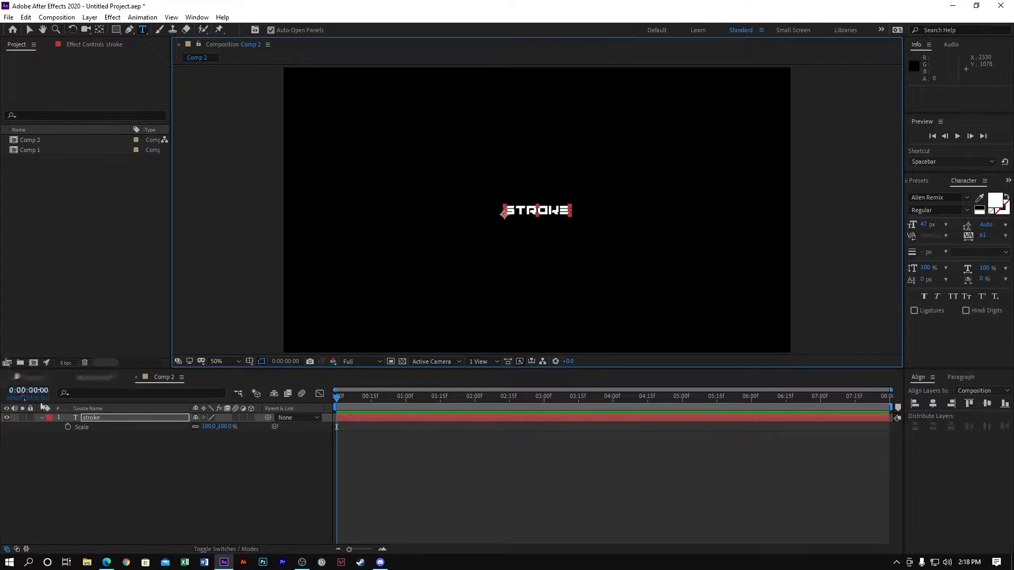
left_click_drag(208, 426, 294, 432)
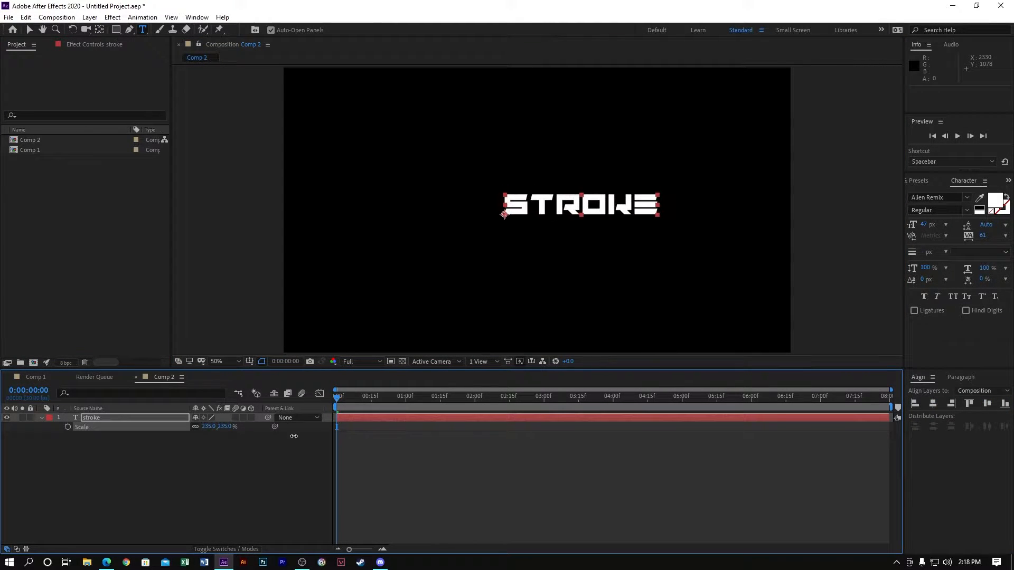
left_click(934, 403)
left_click(987, 404)
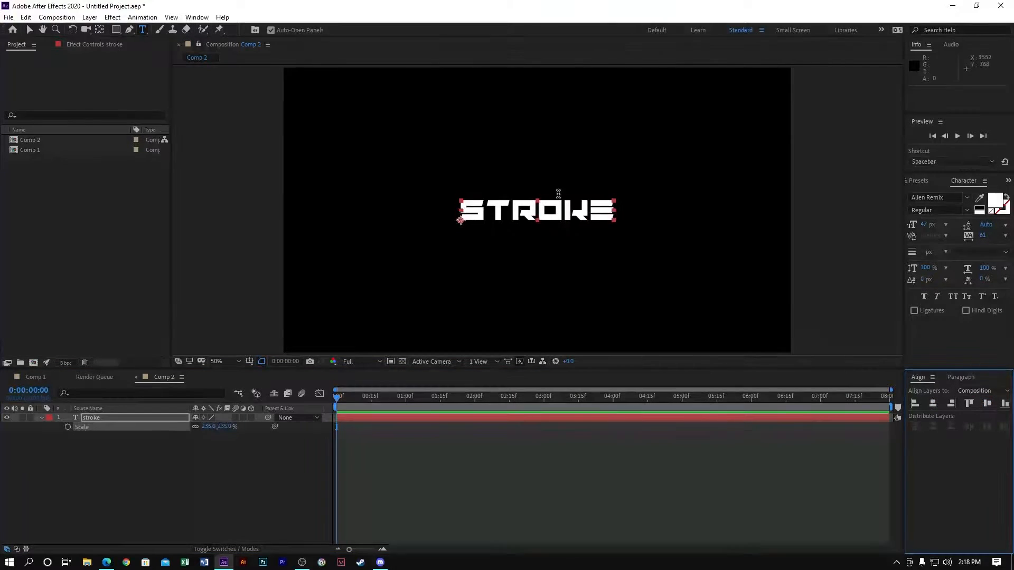
left_click(196, 17)
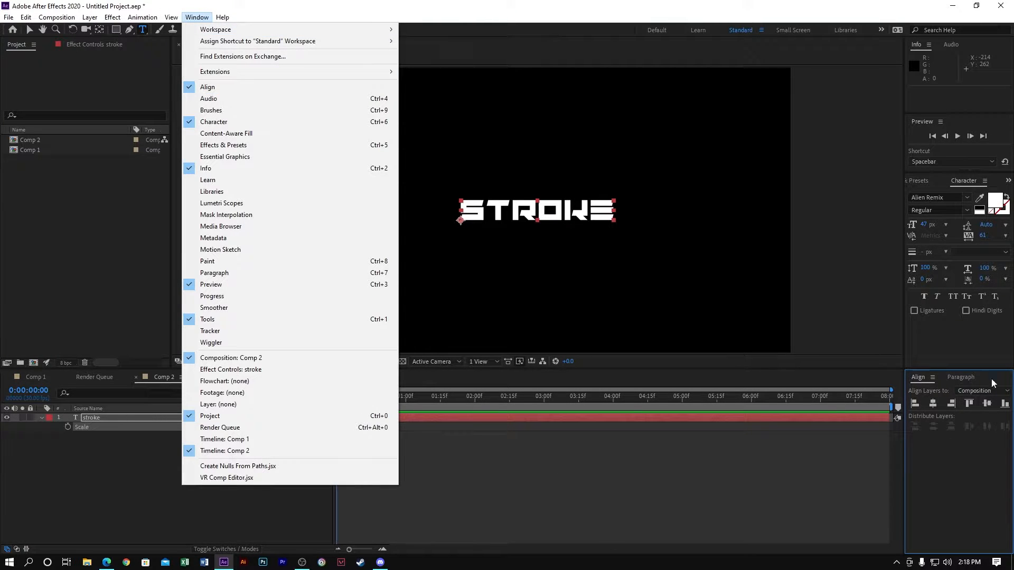
left_click(848, 488)
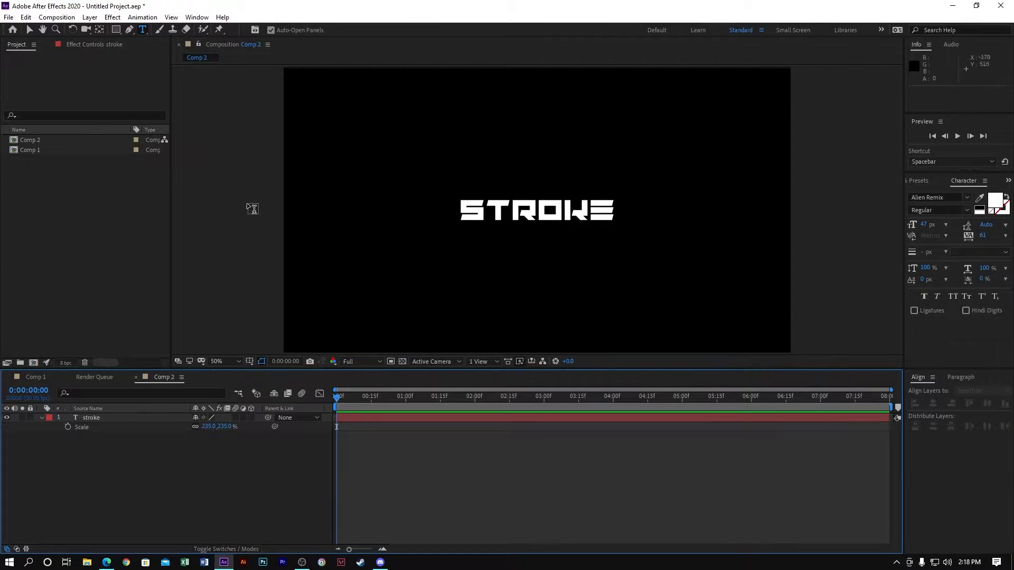
left_click(140, 418)
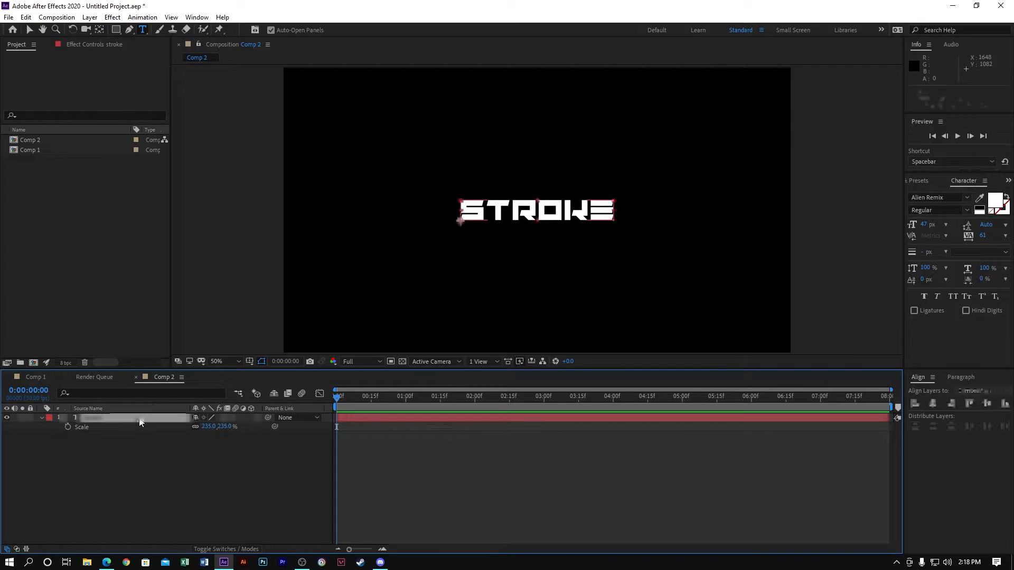
mouse_move(56, 489)
left_mouse_down()
mouse_move(161, 398)
mouse_move(249, 352)
left_mouse_up()
- Create masks from the text of the stroke layer
left_click(149, 418)
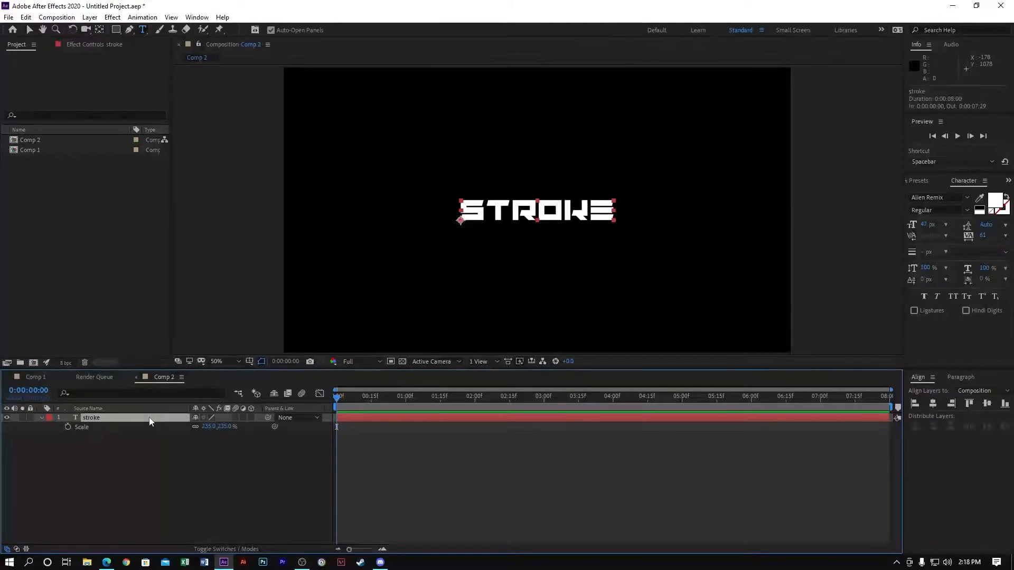
right_click(149, 417)
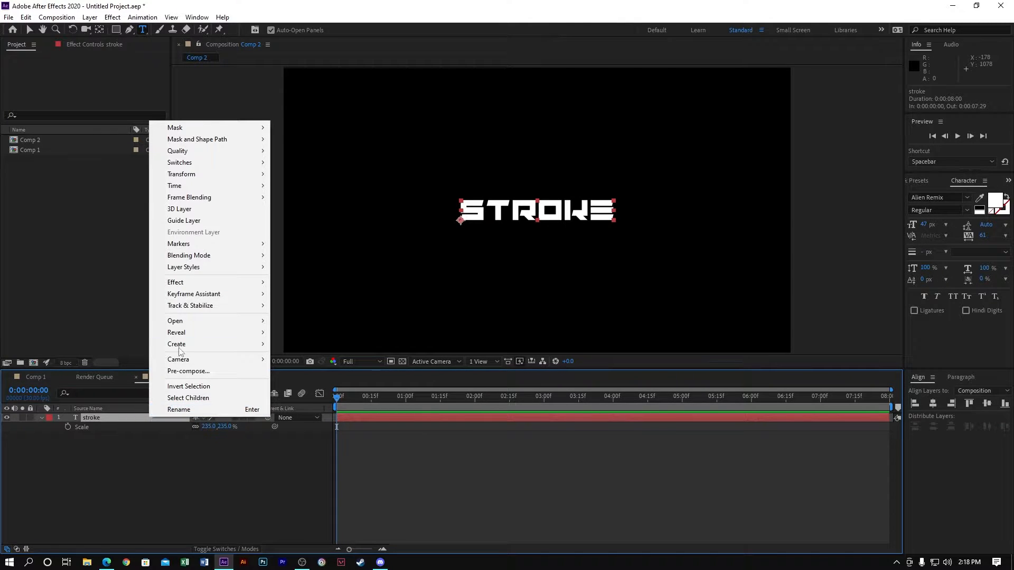
mouse_move(221, 289)
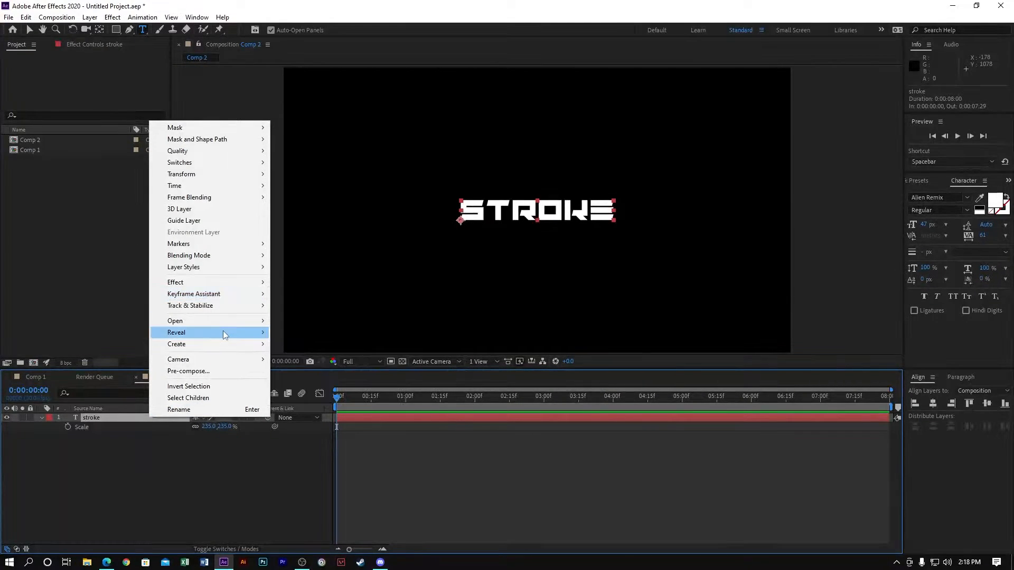
mouse_move(223, 342)
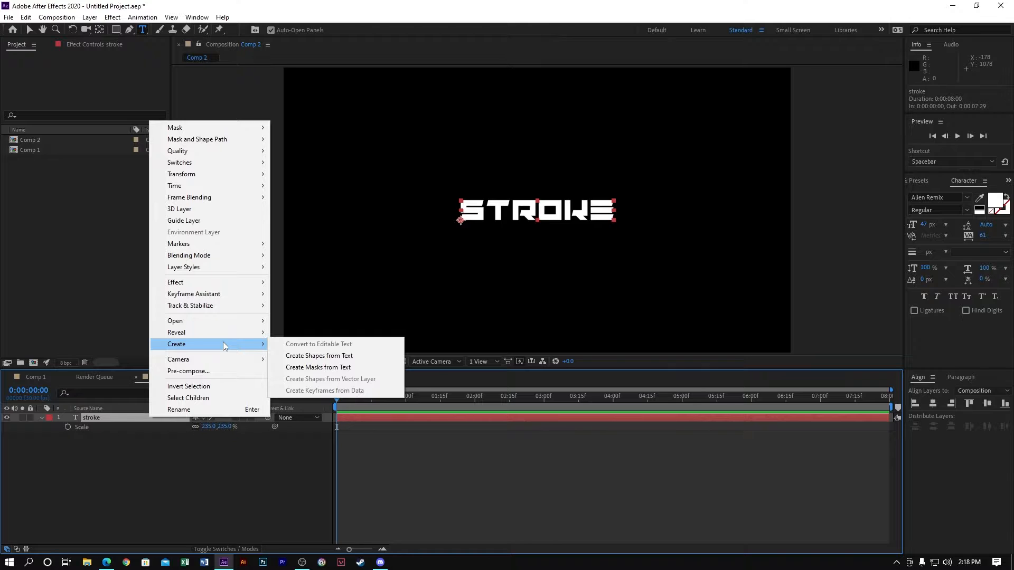
left_click(358, 369)
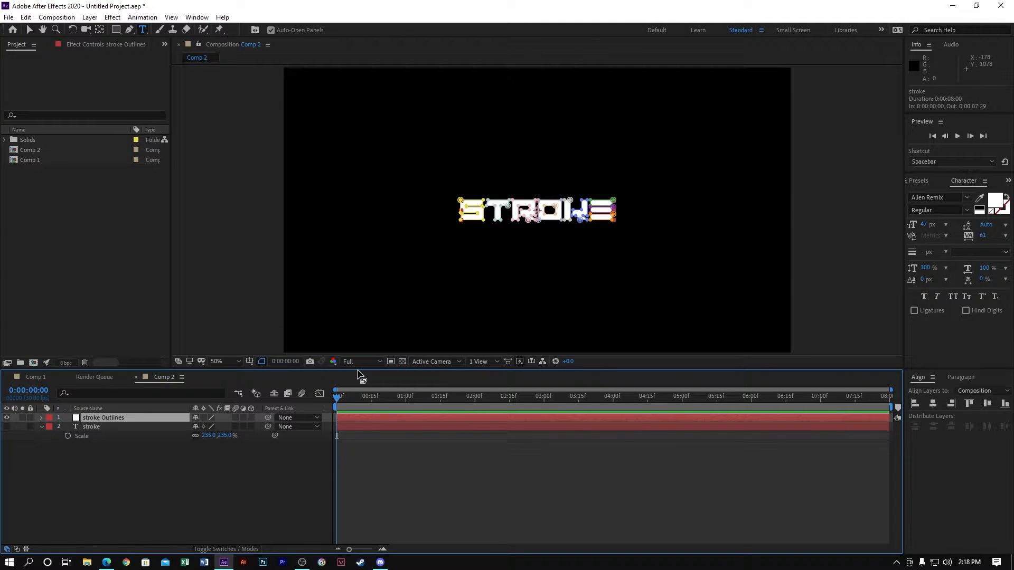
- Find the Stroke effect by searching for "stroke" and apply it to the stroke Outlines layer
left_click(79, 45)
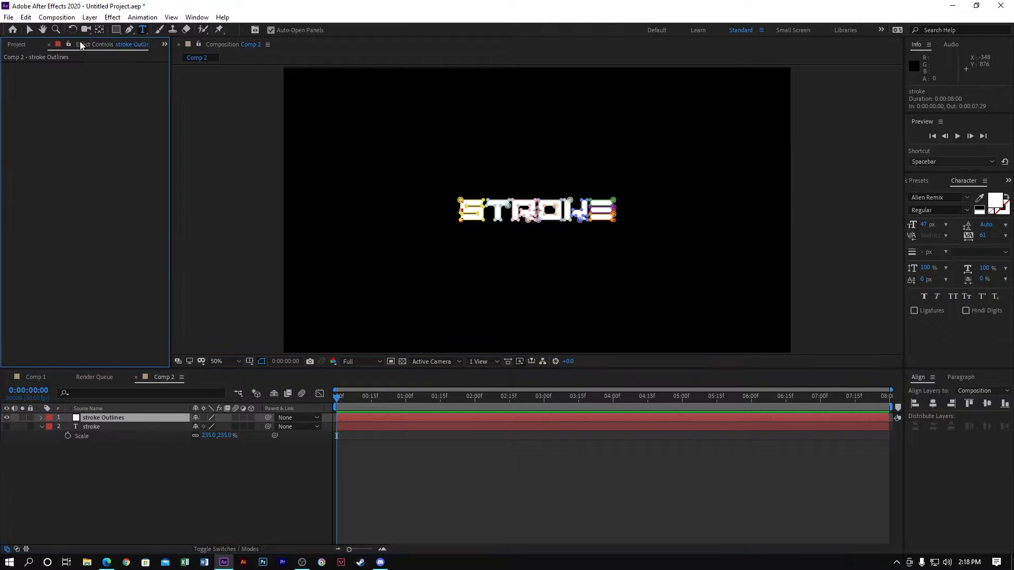
left_click(918, 182)
left_click(937, 194)
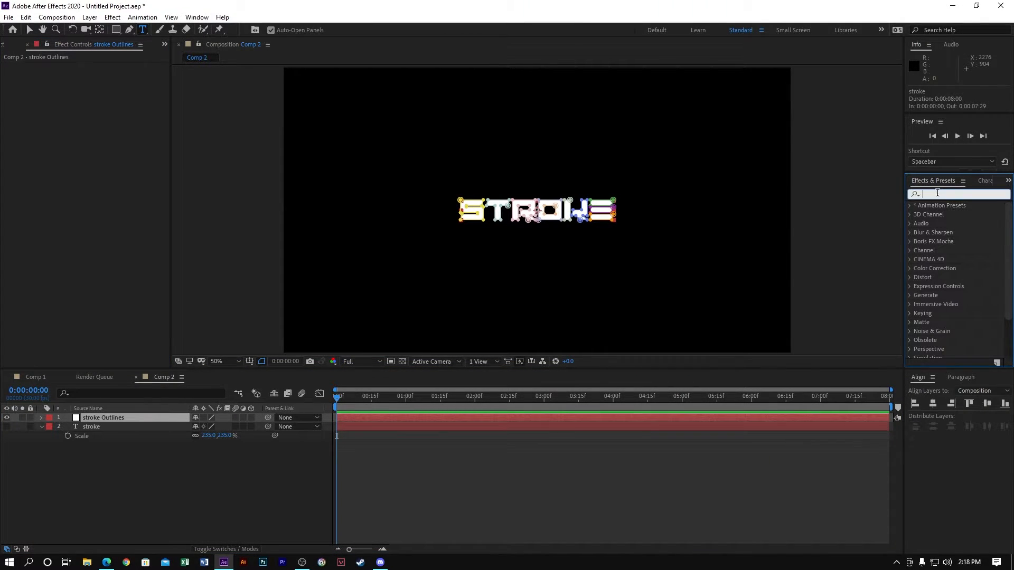
type("stroke")
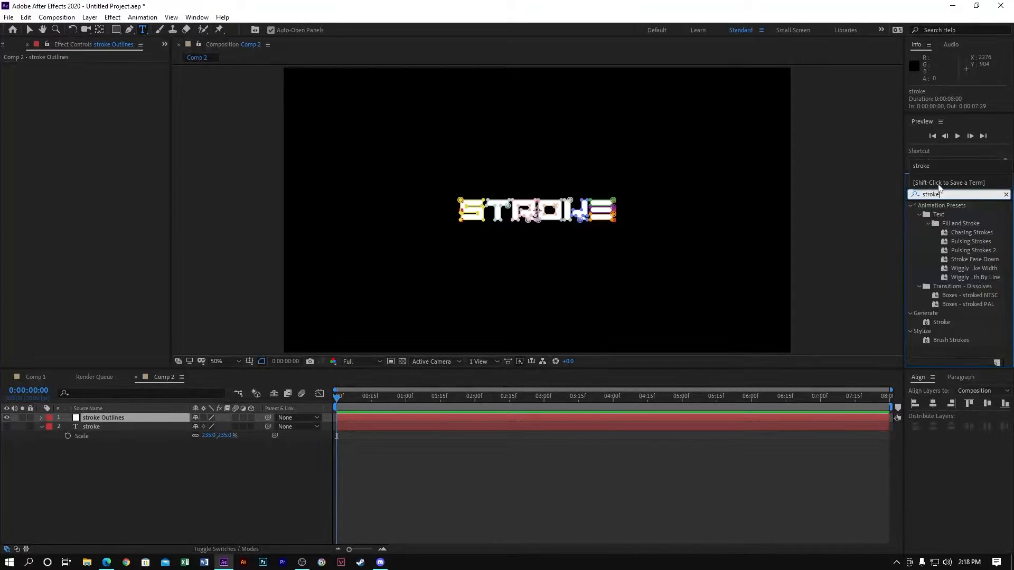
left_click(949, 313)
left_click(956, 320)
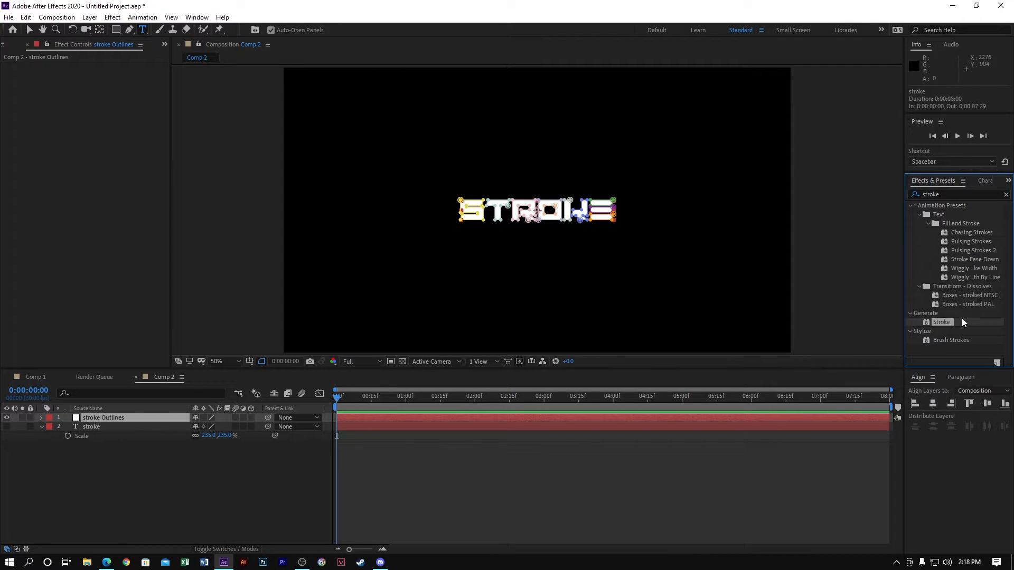
mouse_move(955, 319)
left_mouse_down()
mouse_move(893, 343)
mouse_move(423, 417)
mouse_move(117, 415)
left_mouse_up()
key("v")
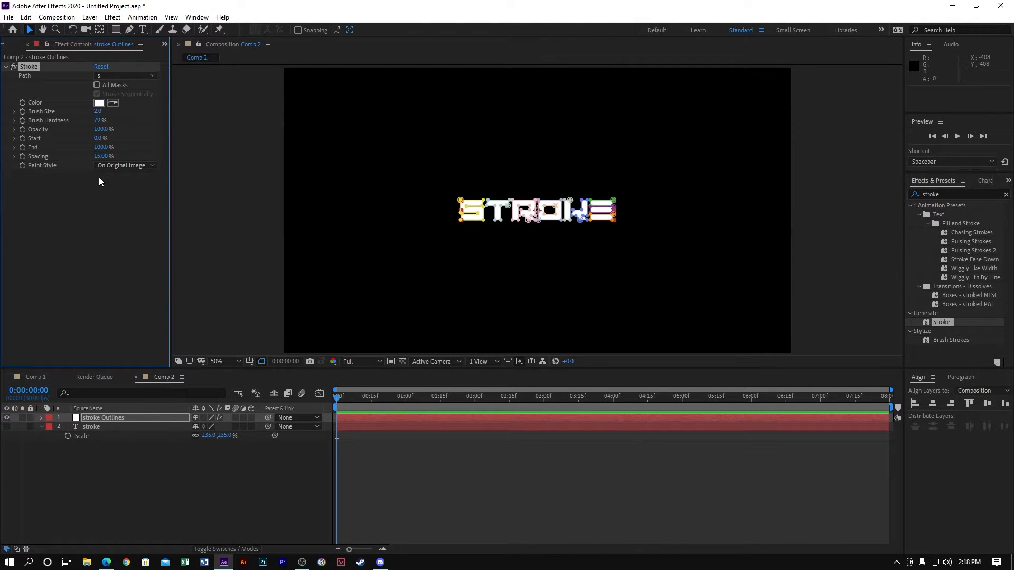
- Set the Stroke effect's paint style to On Transparent
left_click(123, 162)
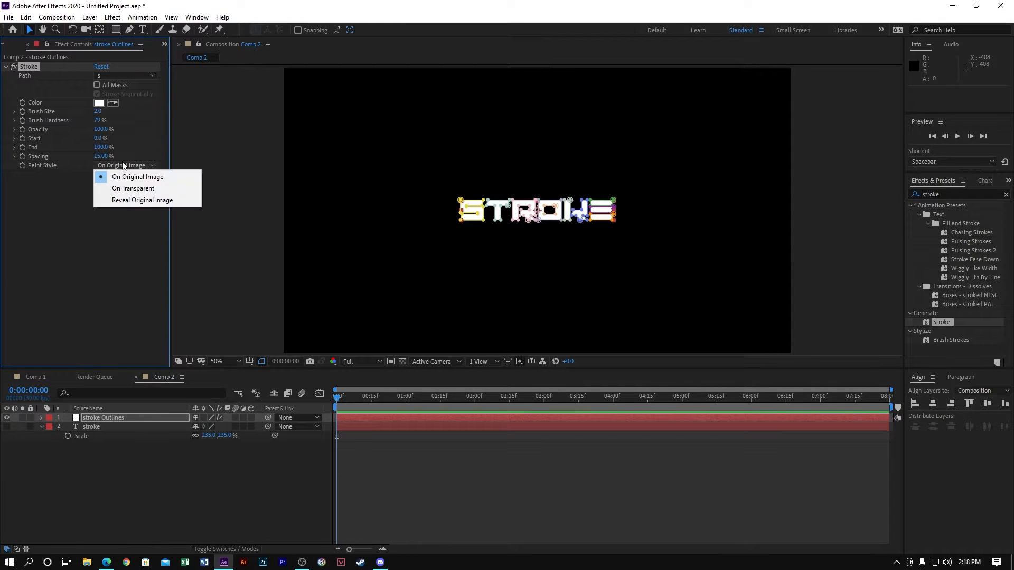
left_click(134, 187)
left_click(236, 288)
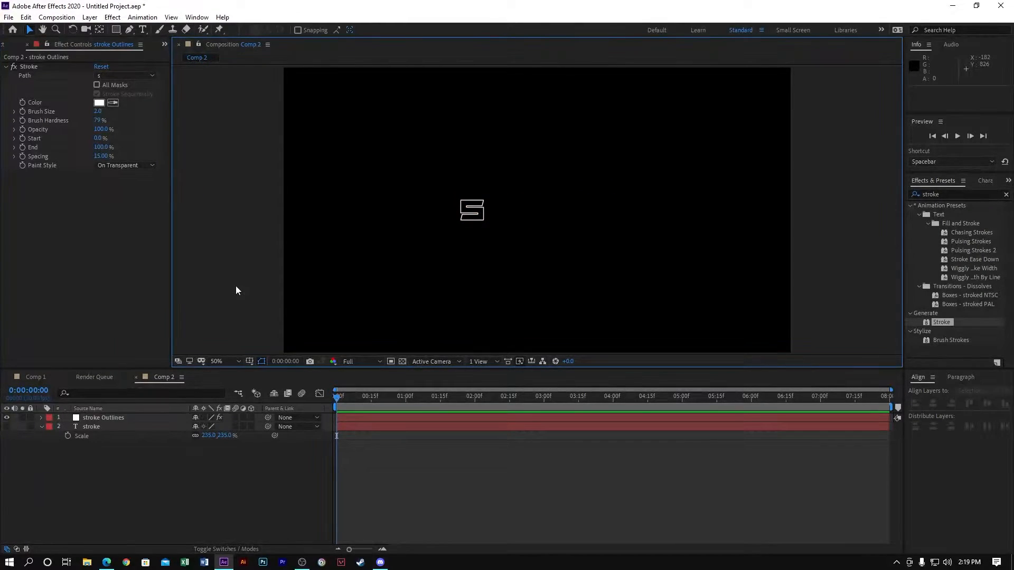
- Apply the Stroke effect to all masks of the stroke Outlines layer instead of a single letter path
left_click(103, 77)
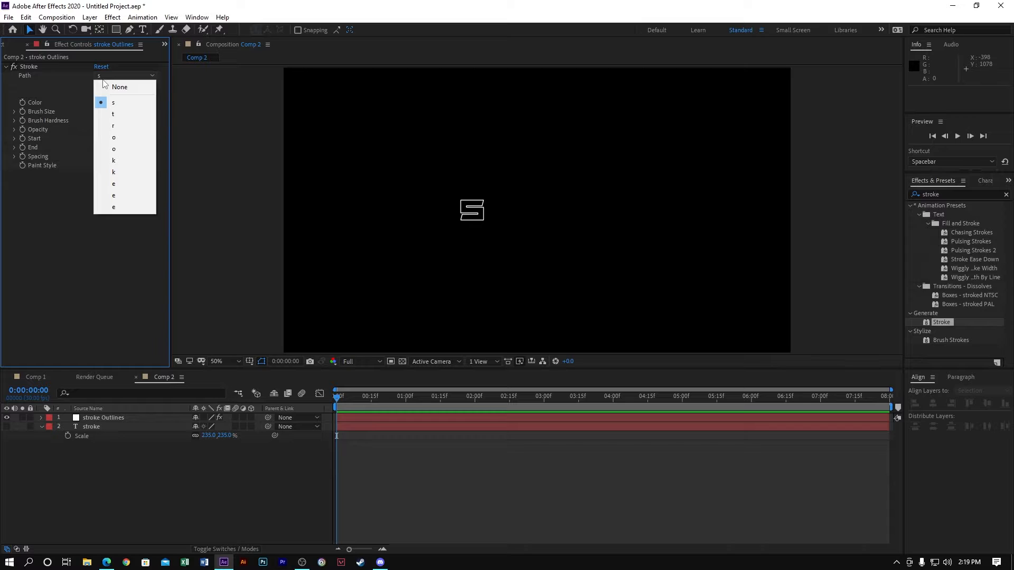
left_click(77, 78)
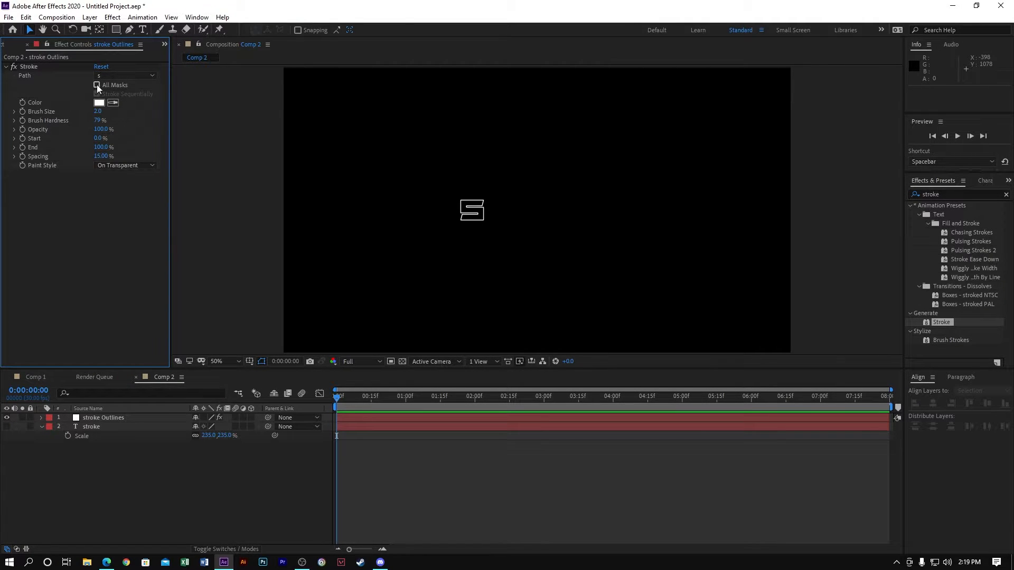
left_click(97, 84)
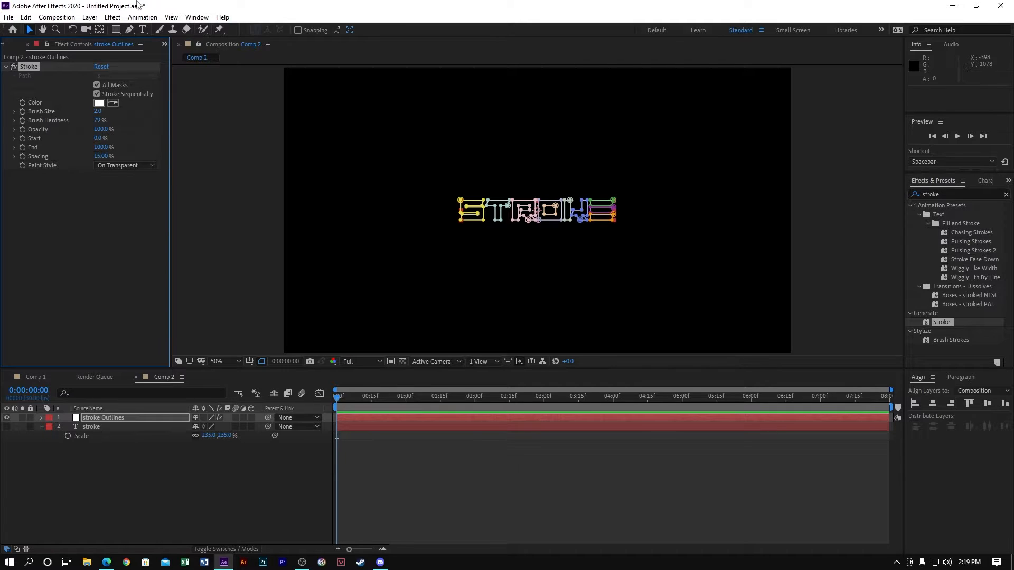
left_click(137, 235)
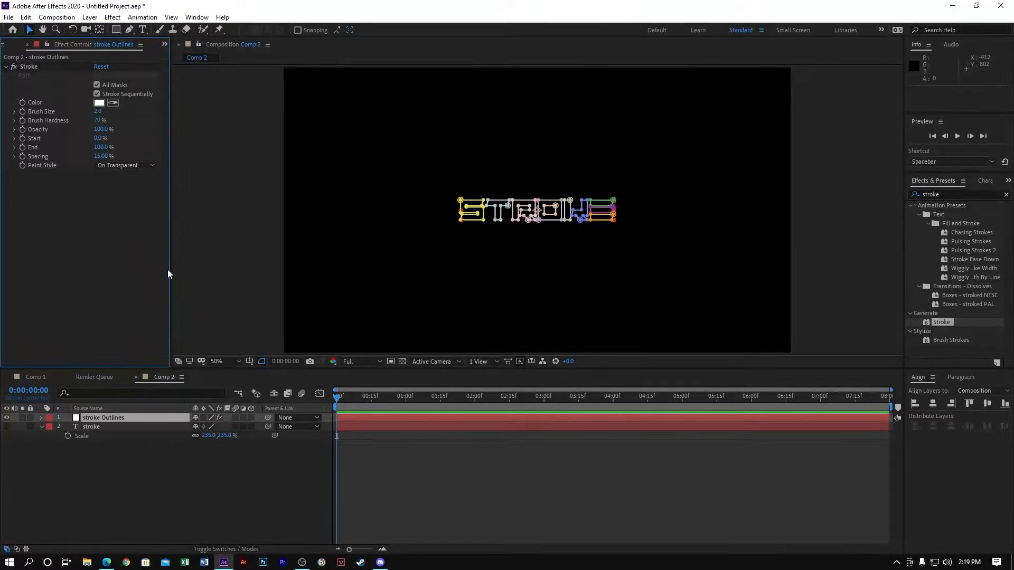
left_click(272, 262)
- Set the Stroke effect's End to 0%, keyframe its Start at 0% at time zero, and preview the composition
left_click_drag(102, 147, 32, 158)
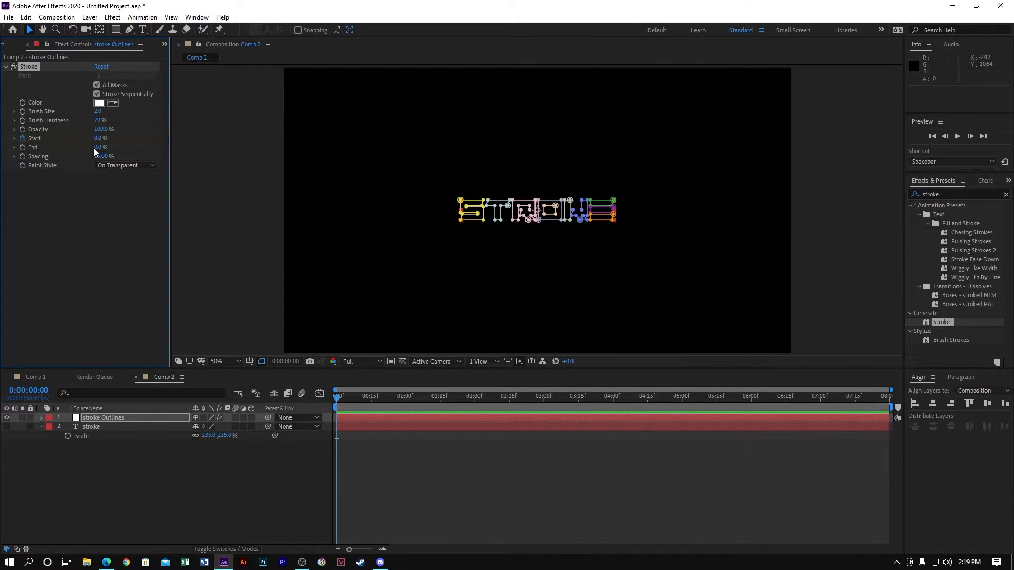
key("space")
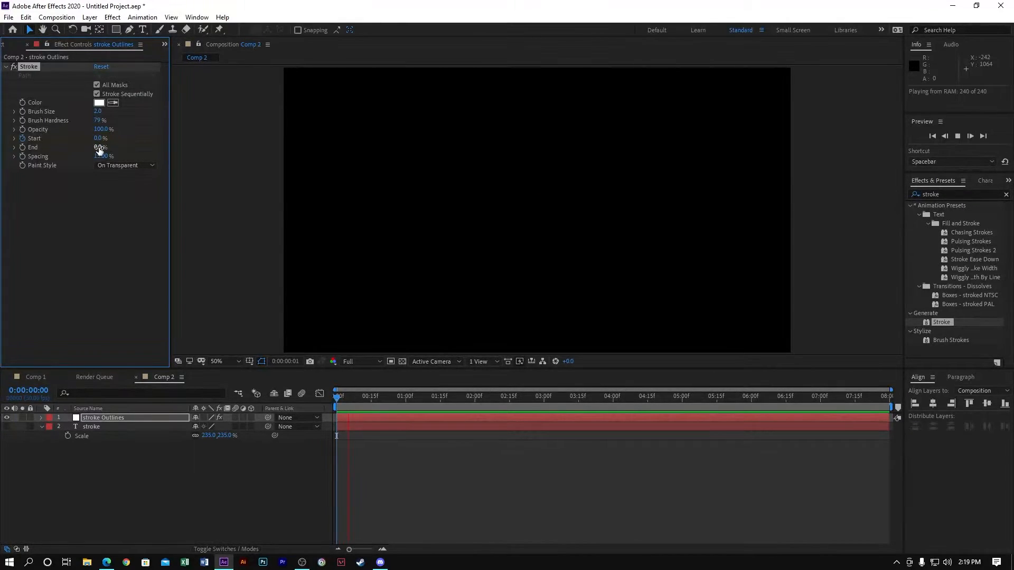
key("space")
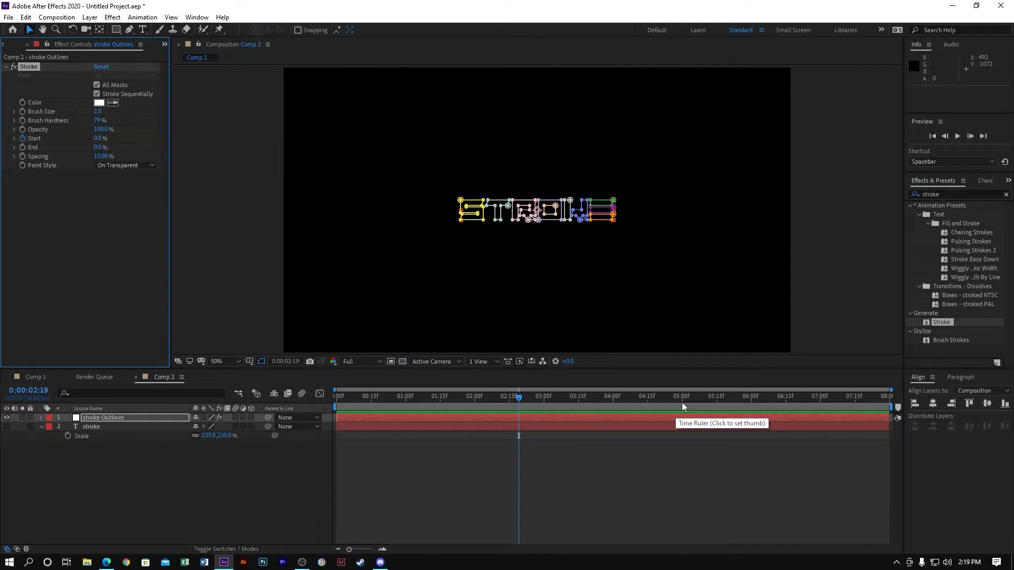
- Add a keyframe at 2 seconds with the Stroke effect's Start set to 100%
left_click_drag(523, 400, 476, 405)
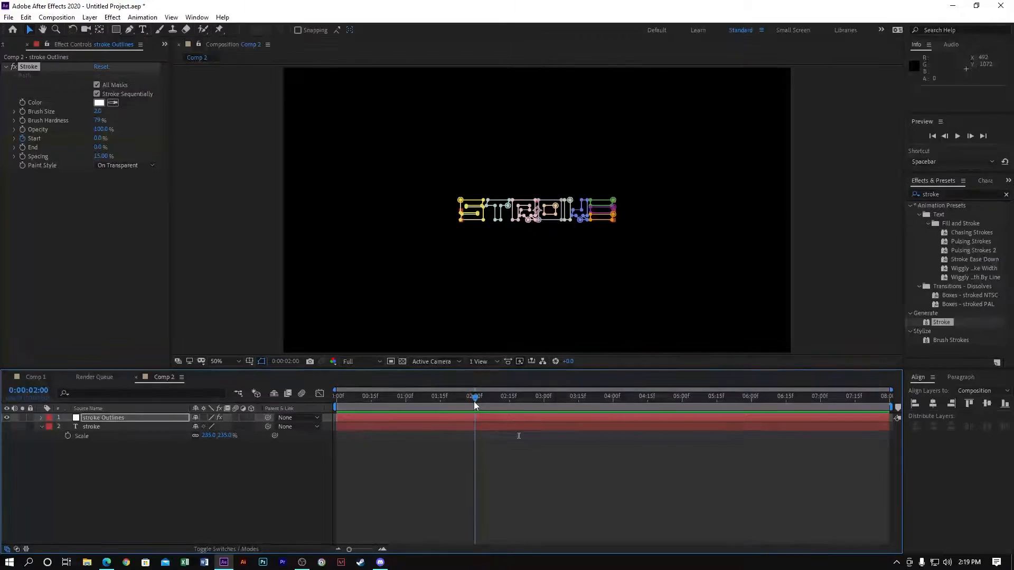
left_click_drag(98, 139, 215, 136)
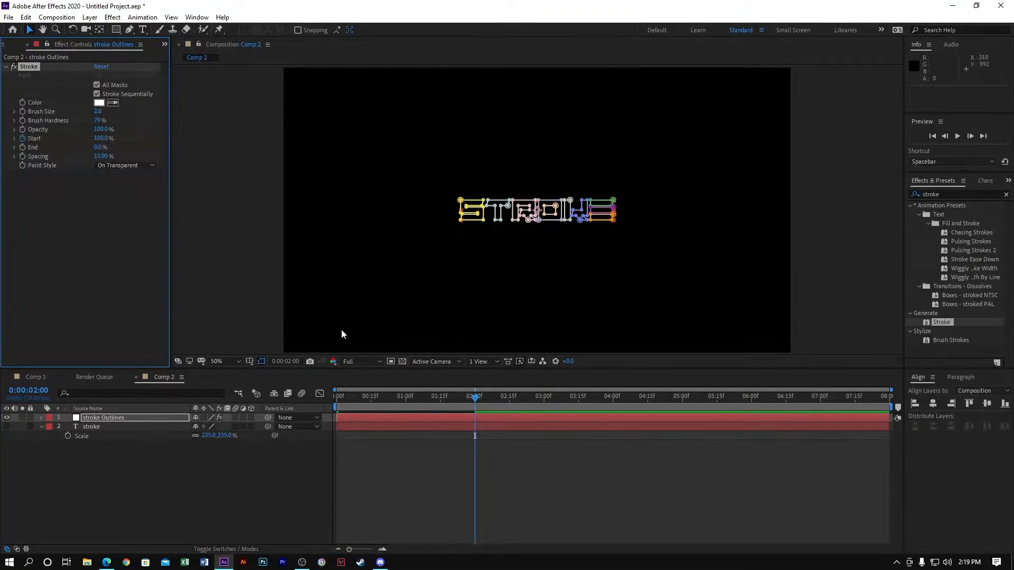
left_click(157, 487)
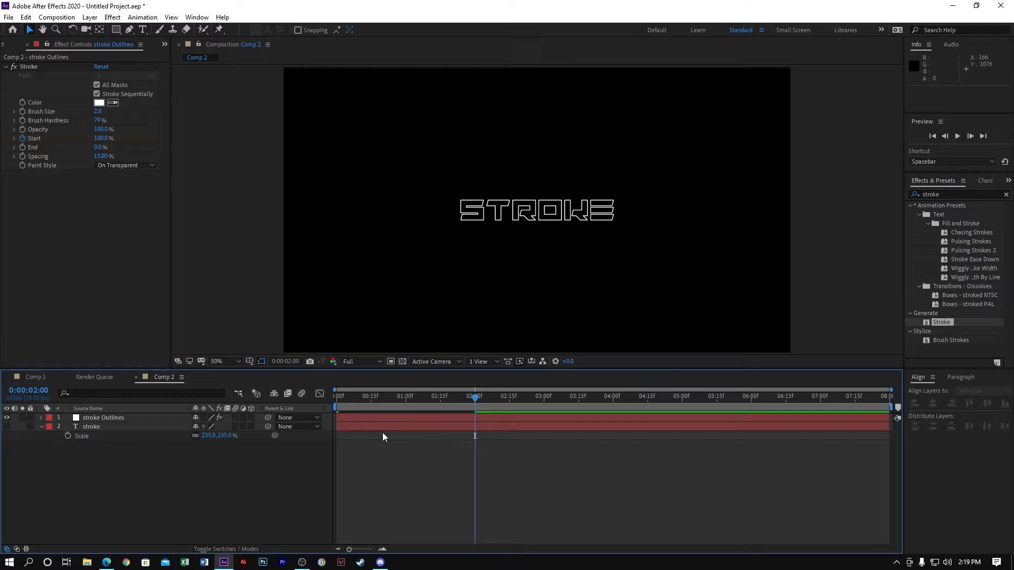
- Preview the stroke drawing animation from the beginning of the composition
left_click(423, 409)
key("Home")
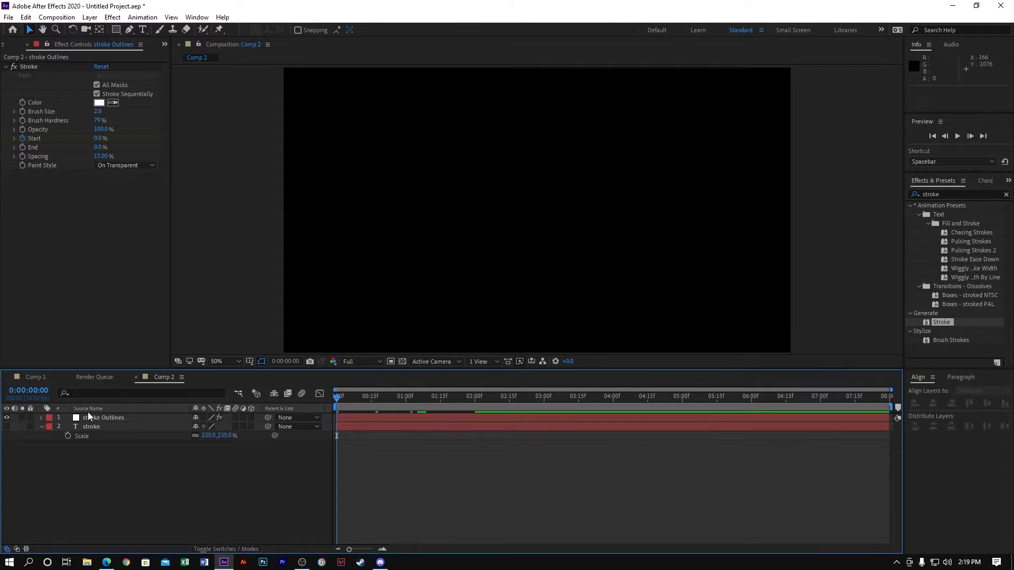
key("space")
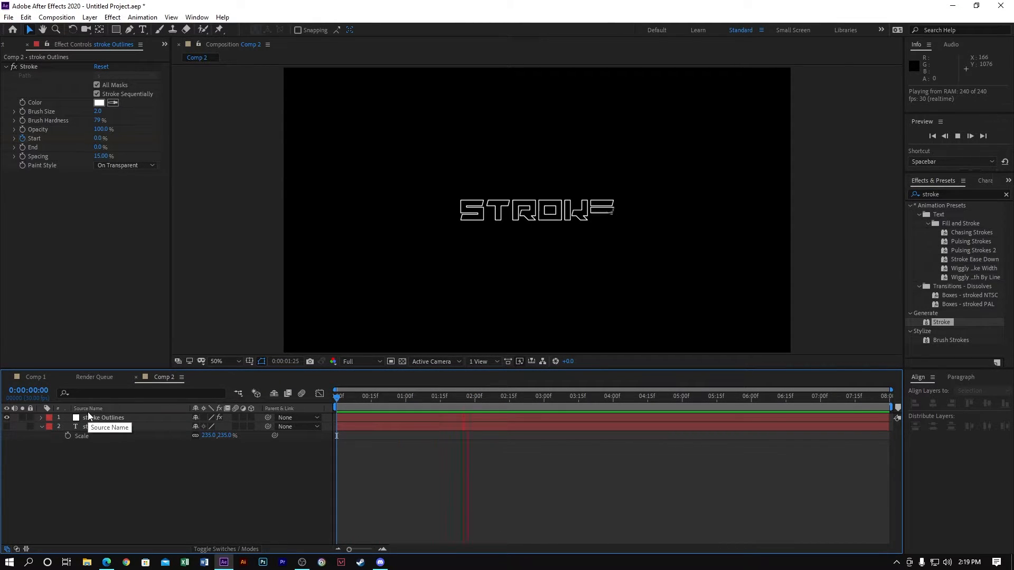
key("space")
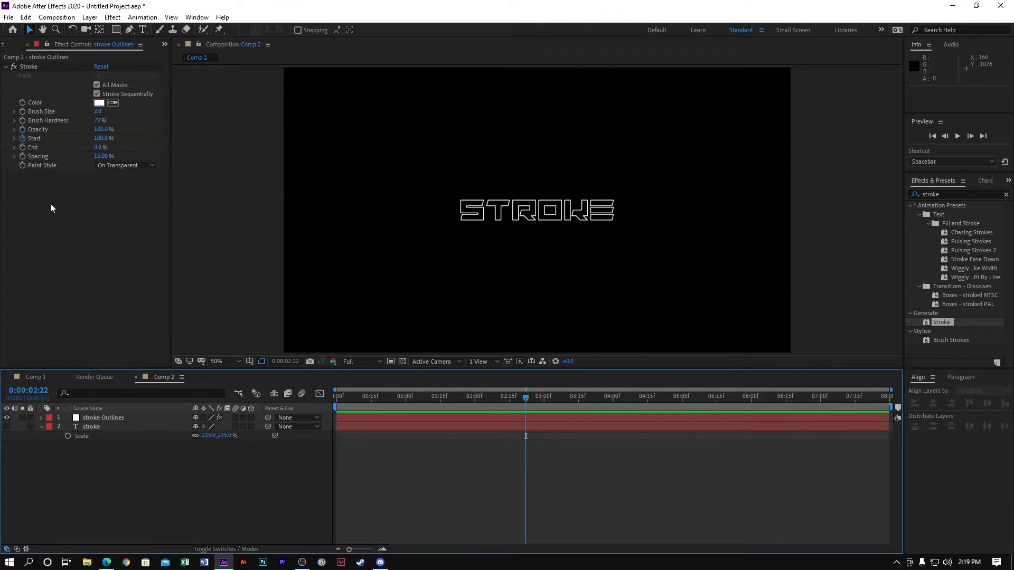
- Set the Stroke effect's colour to blue 0084FF
left_click(99, 102)
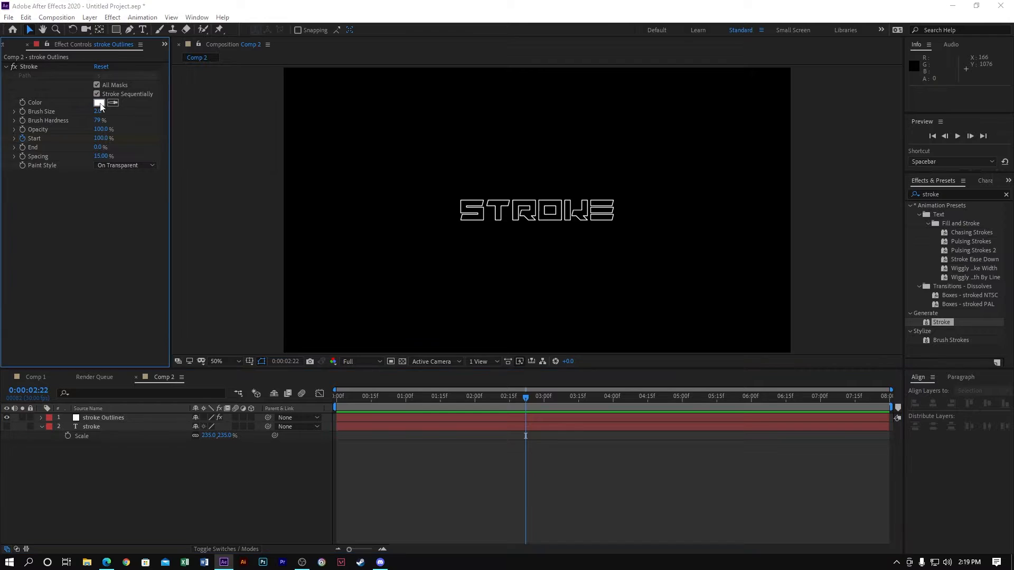
type("FF0000")
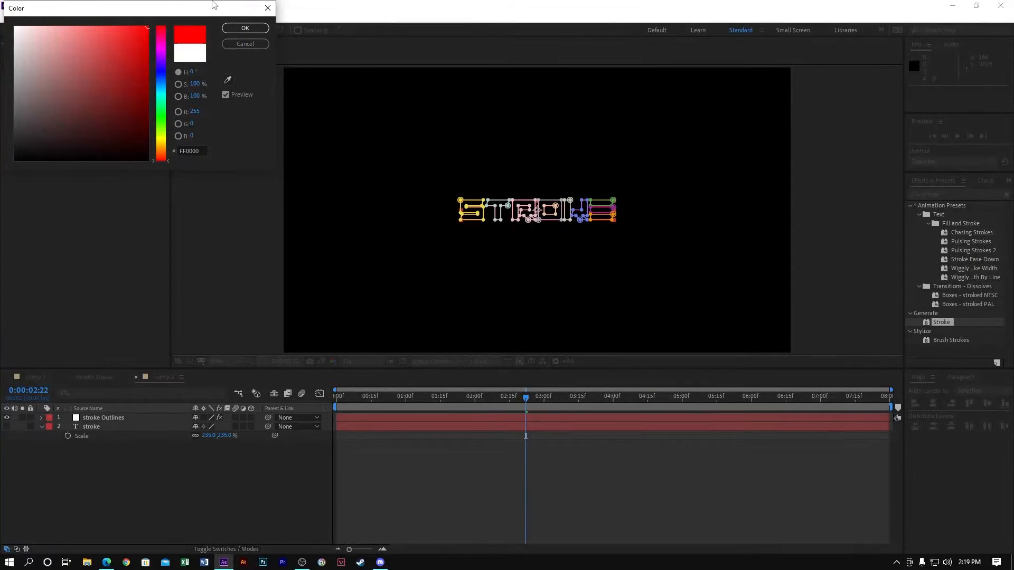
left_click(162, 83)
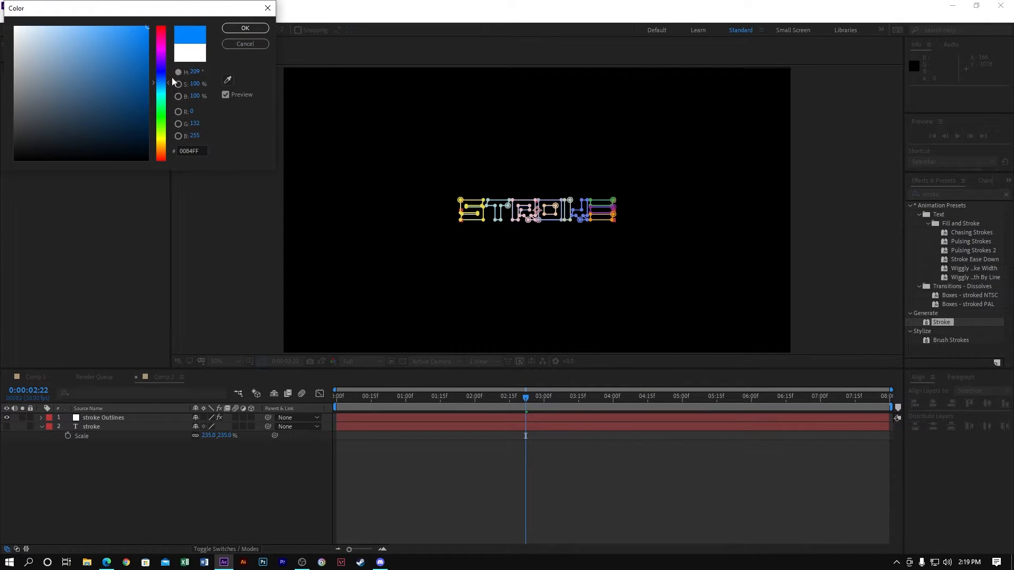
left_click(245, 28)
- Preview the blue stroke animation from the beginning of the composition and return to time zero
left_click_drag(448, 399, 276, 388)
key("space")
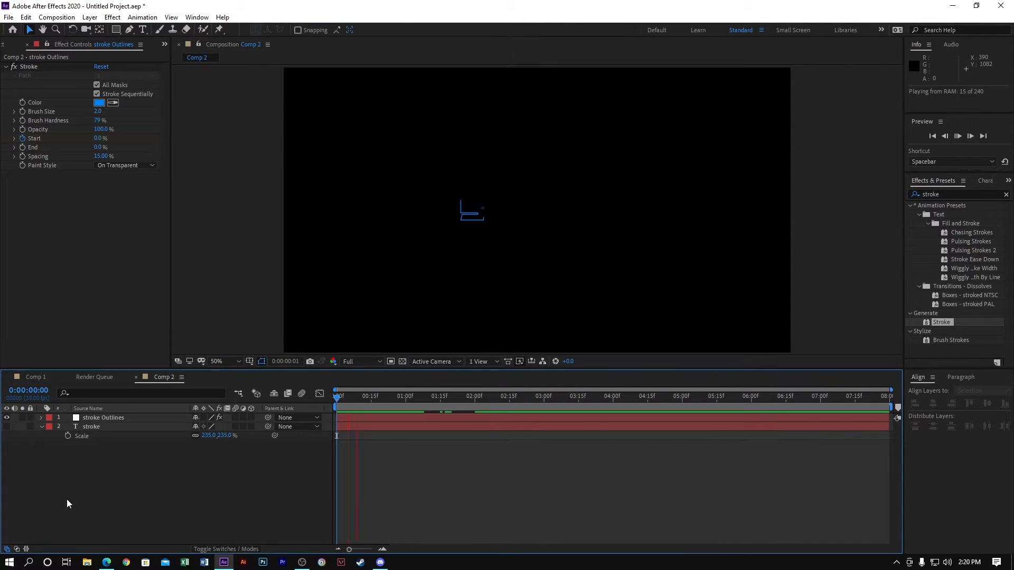
key("space")
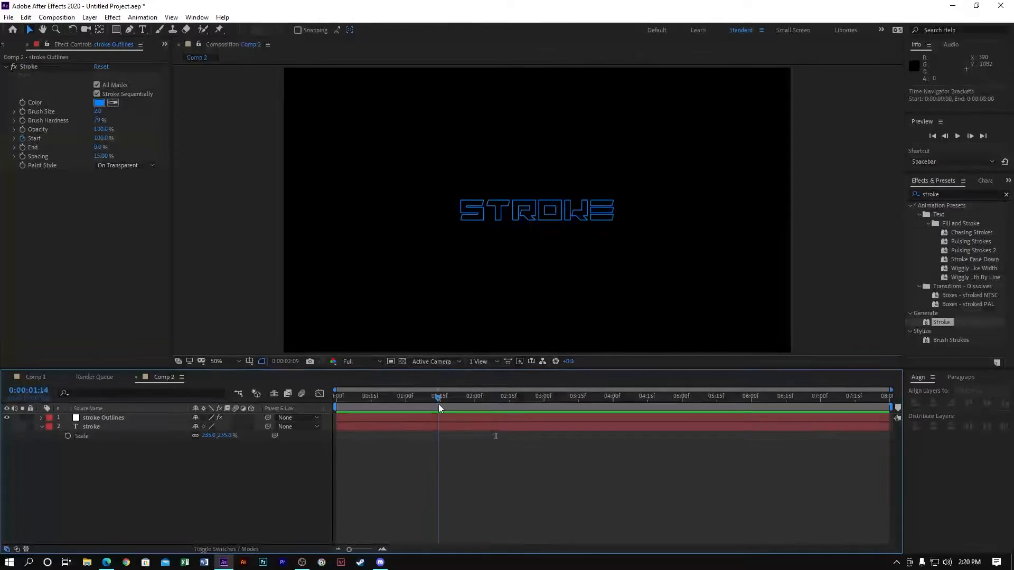
left_click_drag(439, 404, 302, 392)
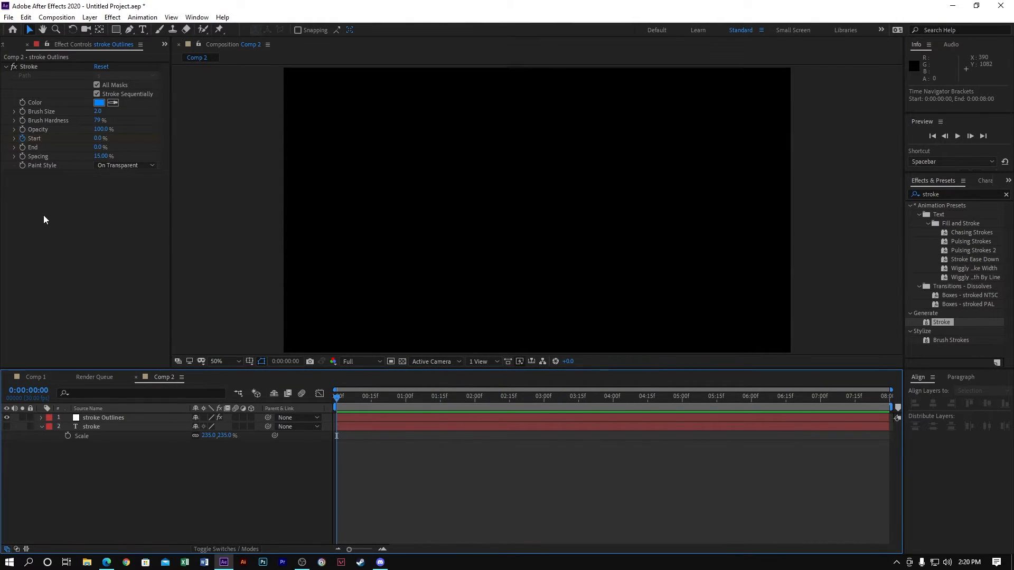
- Turn off Stroke Sequentially so all letters draw simultaneously, and preview the animation
left_click(97, 94)
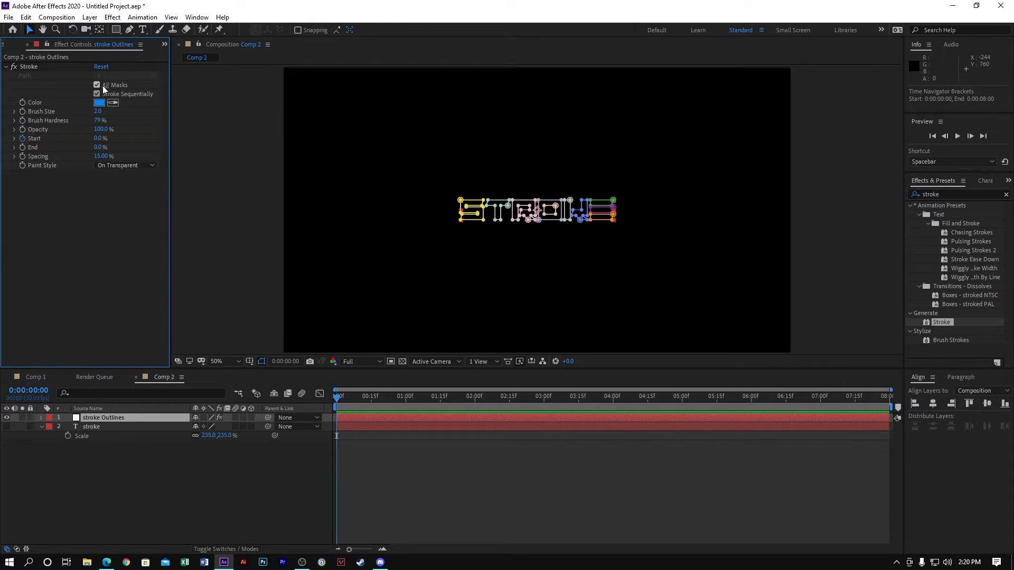
left_click(96, 94)
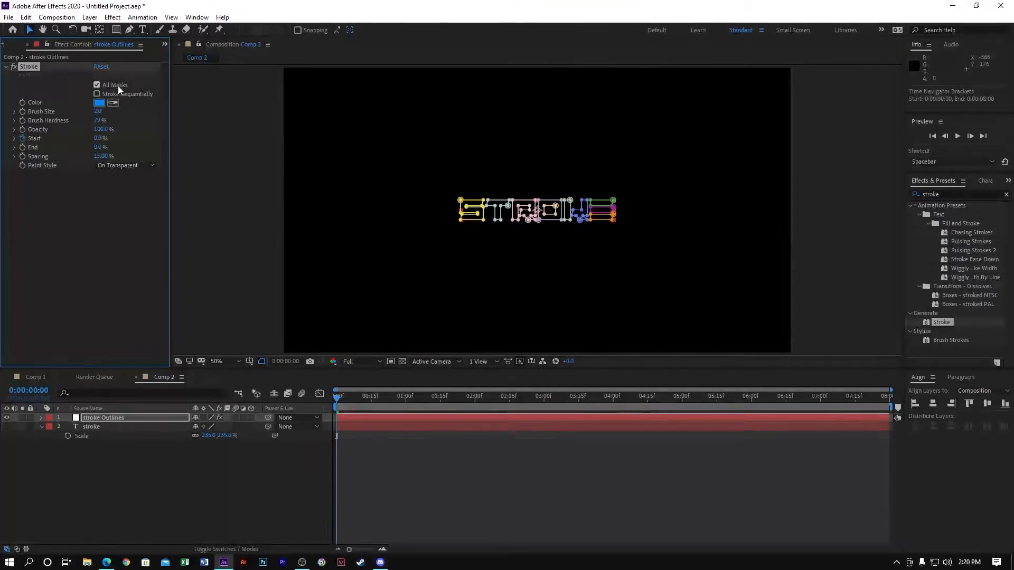
key("space")
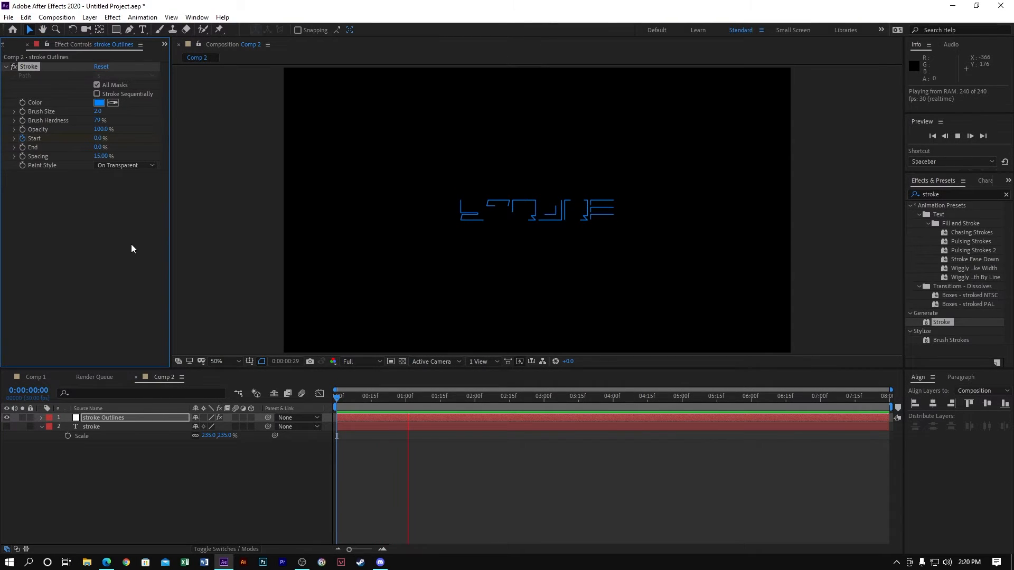
left_click(131, 243)
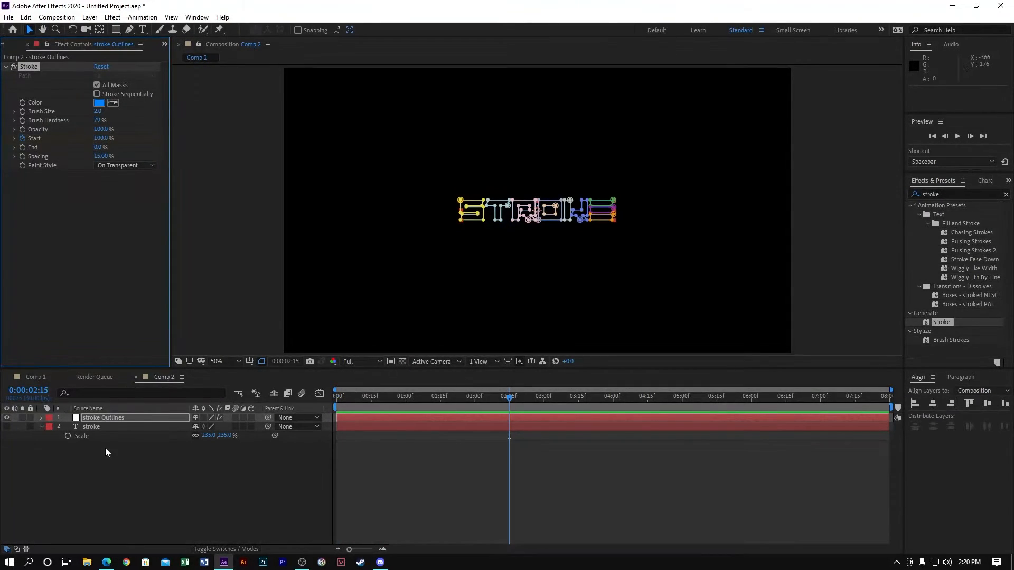
- Reveal the keyframes of the stroke Outlines layer and apply Easy Ease to both Start keyframes
left_click(106, 420)
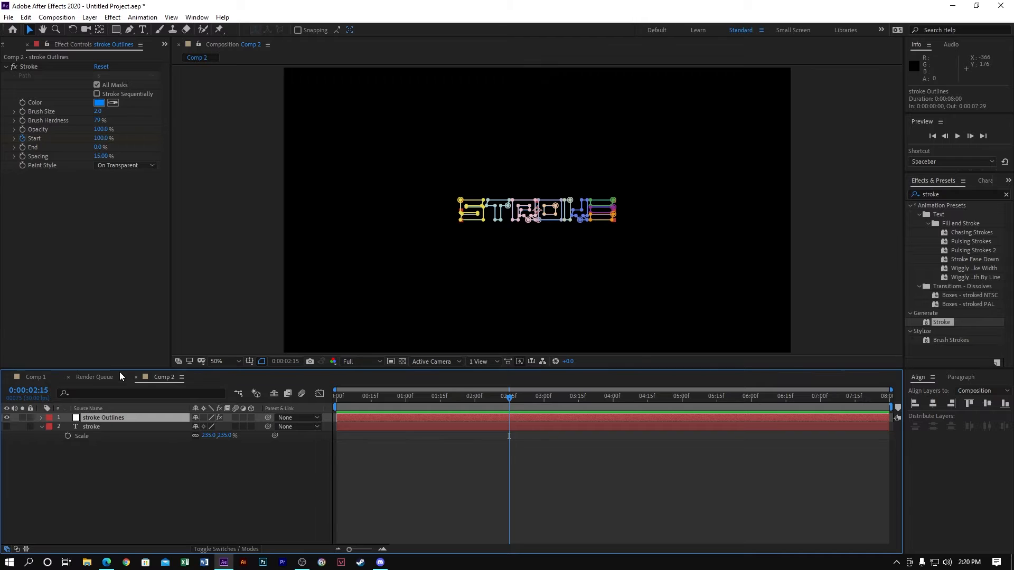
key("u")
left_click_drag(512, 433, 308, 437)
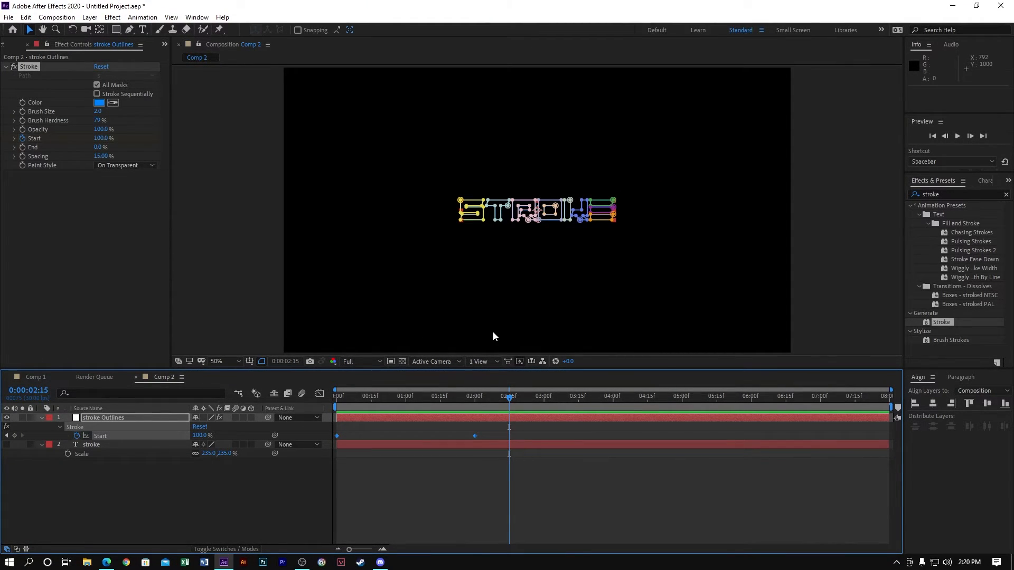
key("F9")
- In the fitted speed graph, extend the 2-second Start keyframe's incoming influence handle back to the 1-second mark for an early speed peak
left_click(320, 395)
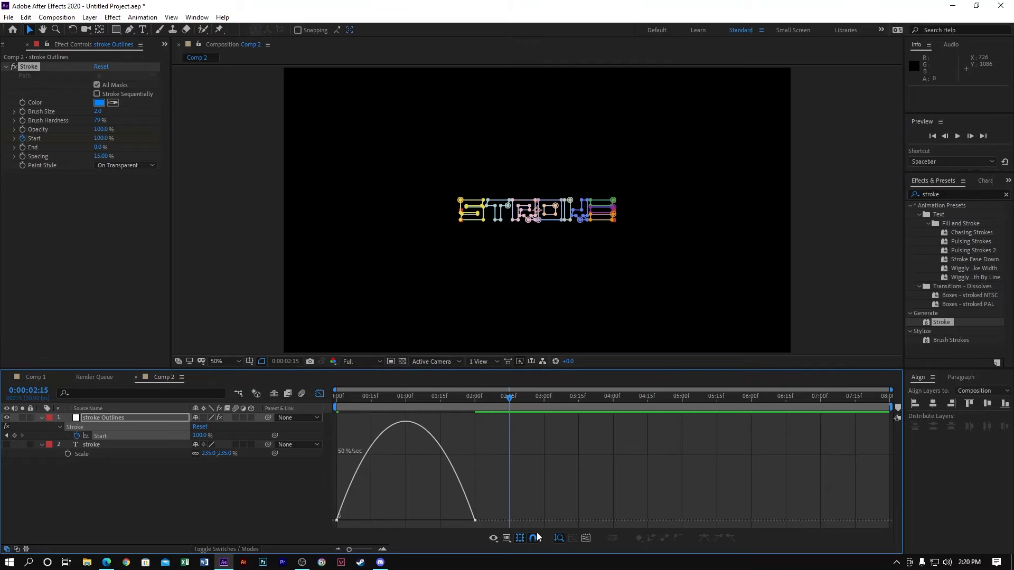
left_click(504, 539)
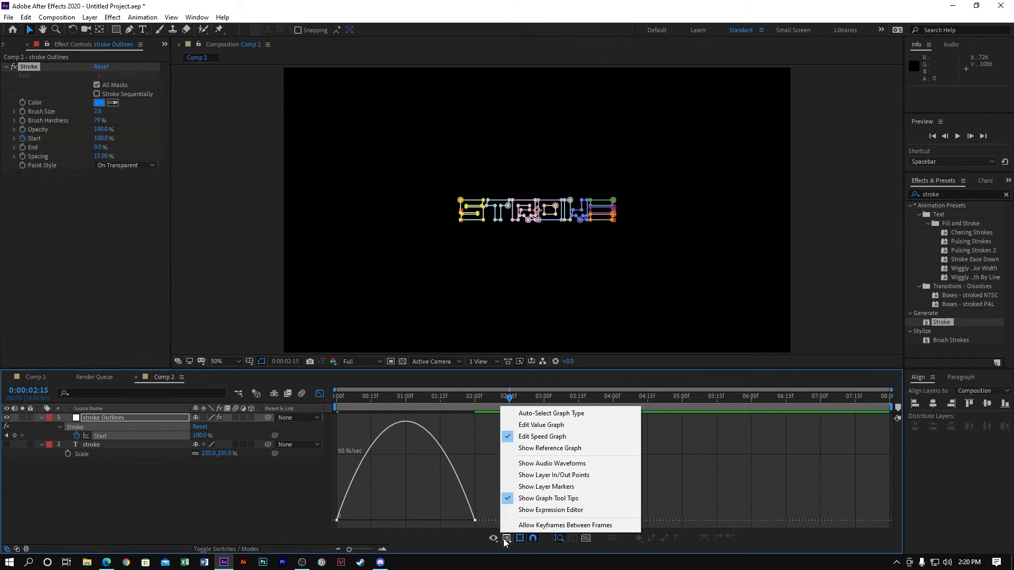
left_click(427, 542)
left_click(575, 539)
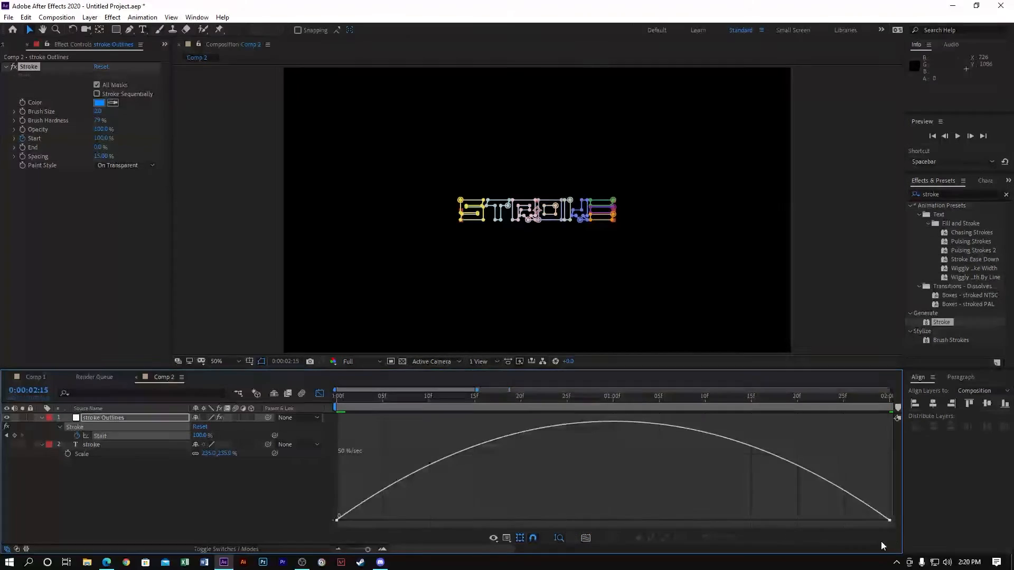
left_click(889, 521)
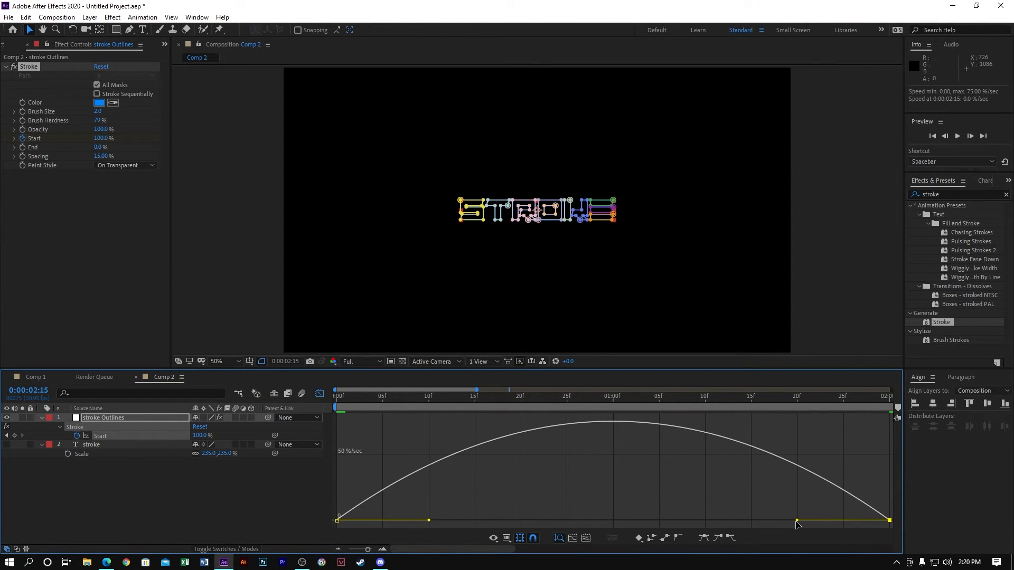
left_click_drag(797, 522, 550, 518)
- Preview the eased stroke animation from the beginning of the composition
key("space")
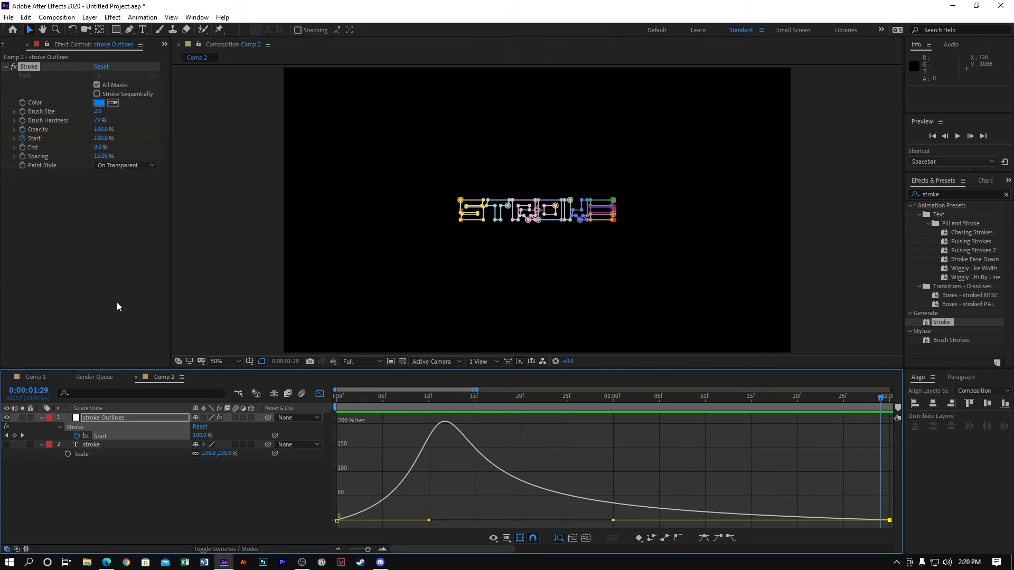
left_click_drag(419, 398, 165, 362)
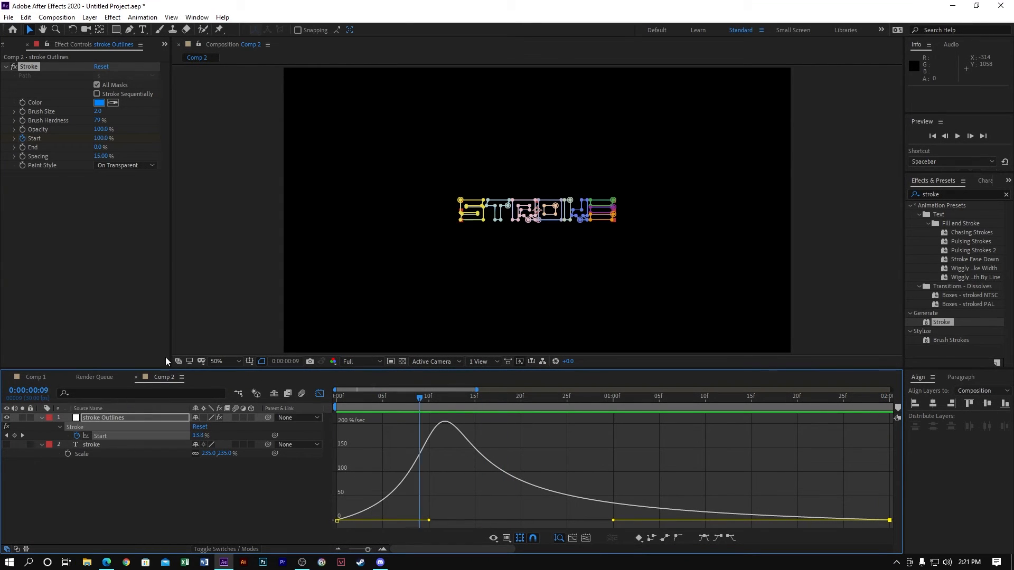
left_click(258, 257)
key("space")
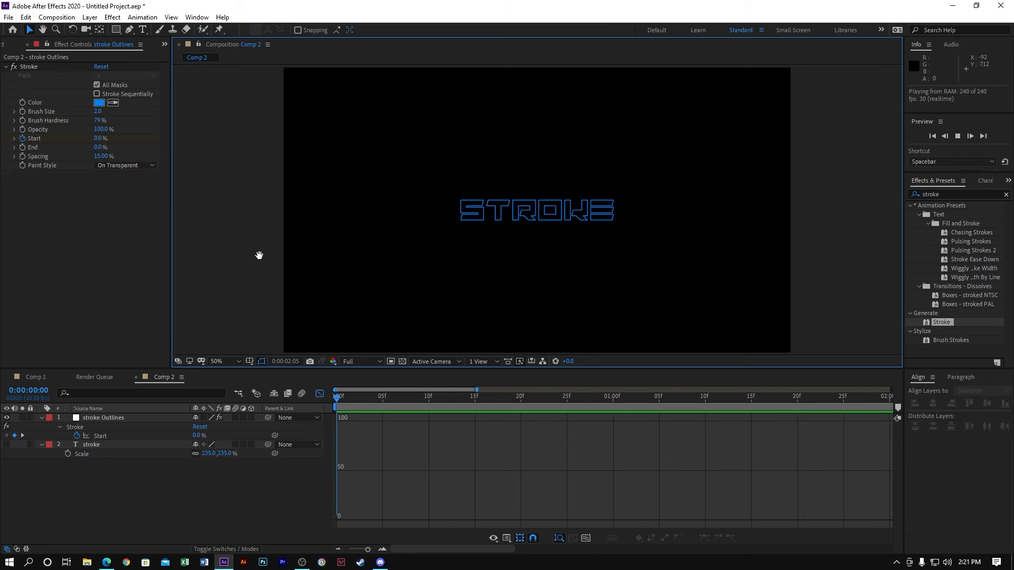
key("space")
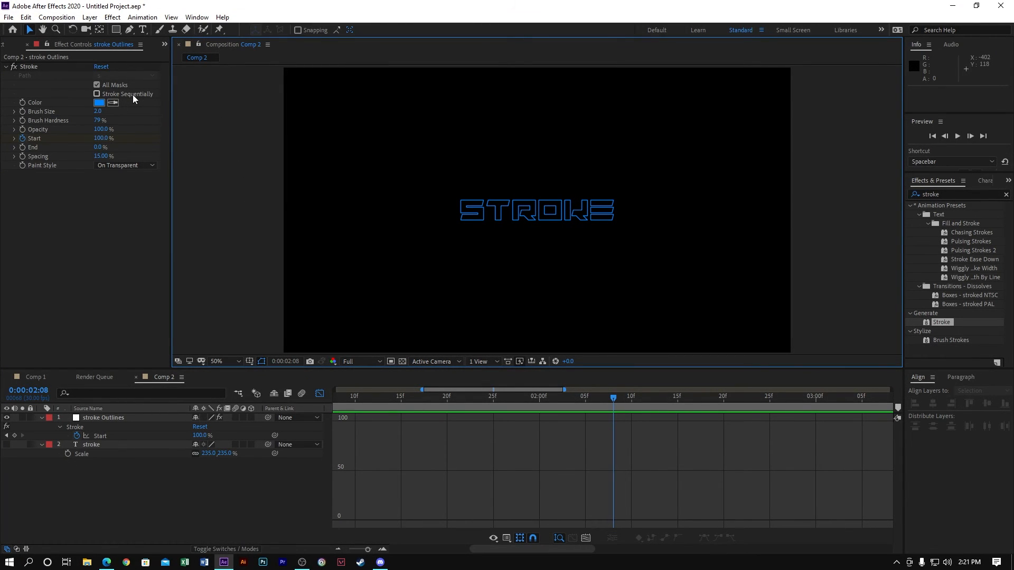
- Display the project's list of compositions and folders
left_click(11, 46)
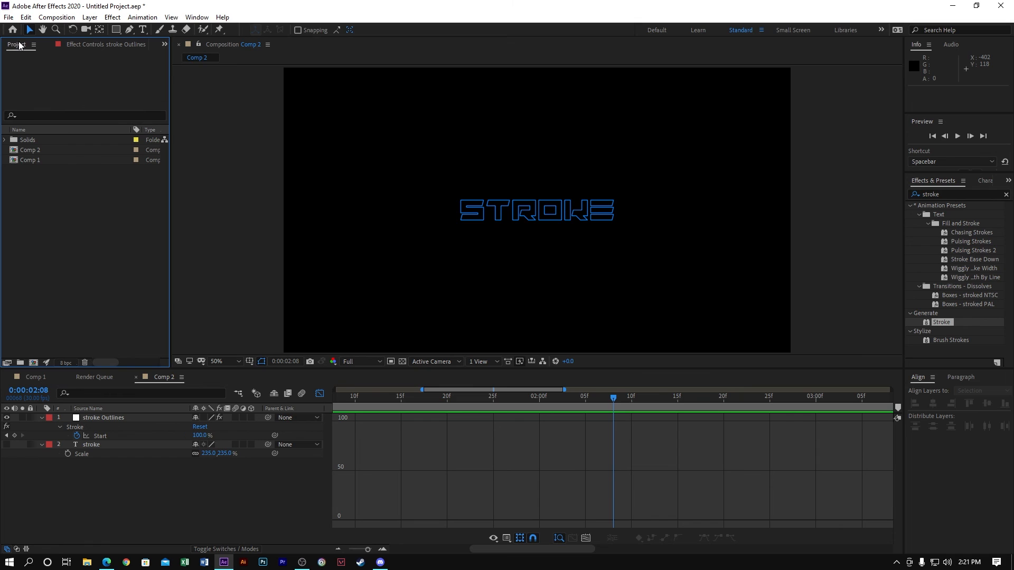